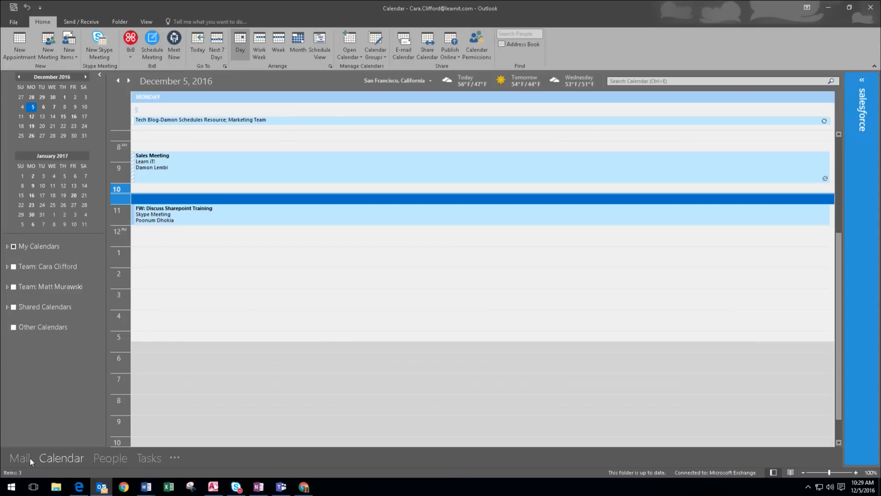
Open Calendar Permissions and compare the existing users' levels, such as Free/Busy time, subject, location.
click(54, 460)
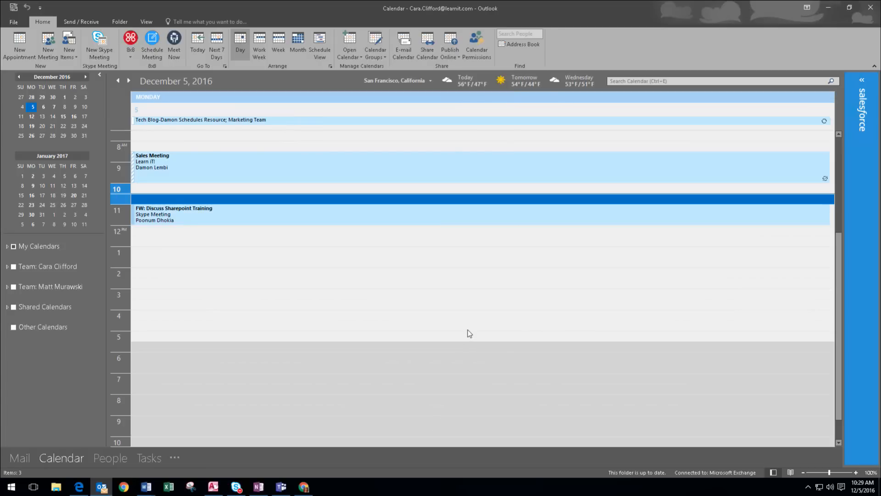
click(481, 50)
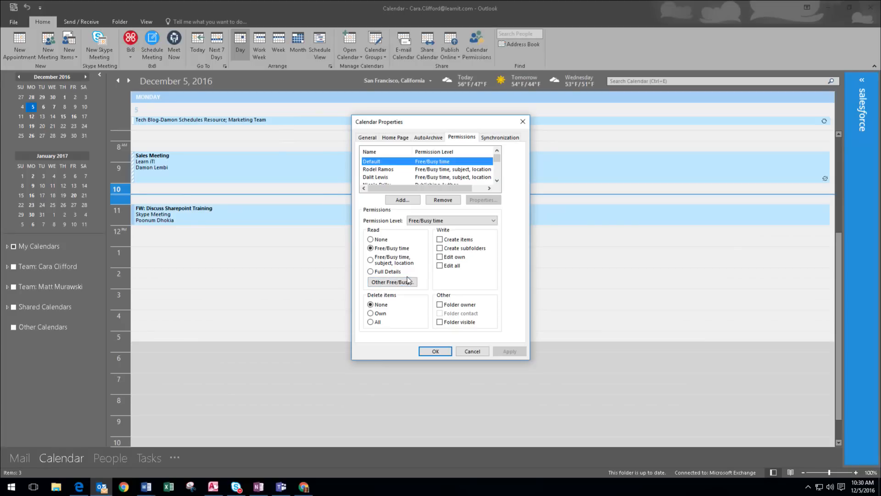
click(428, 169)
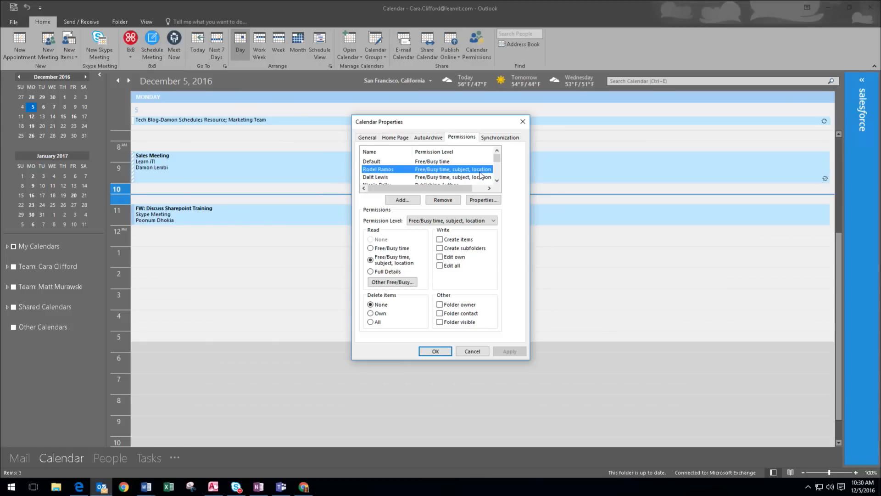
click(375, 178)
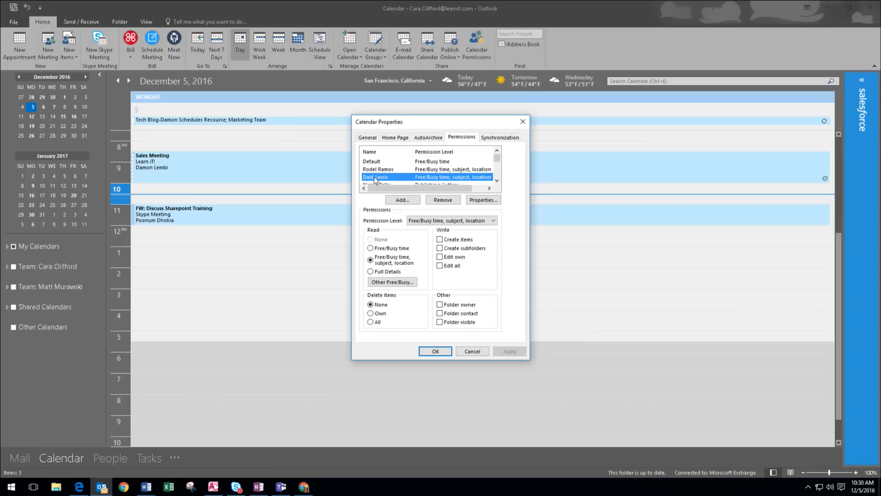
click(373, 170)
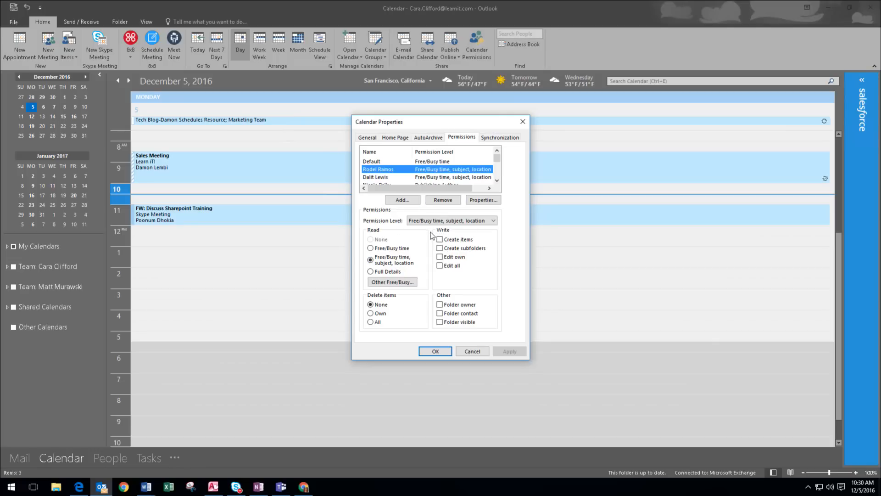
Search the address book for 'jos' and add the Operations Manager to the calendar permissions.
click(402, 202)
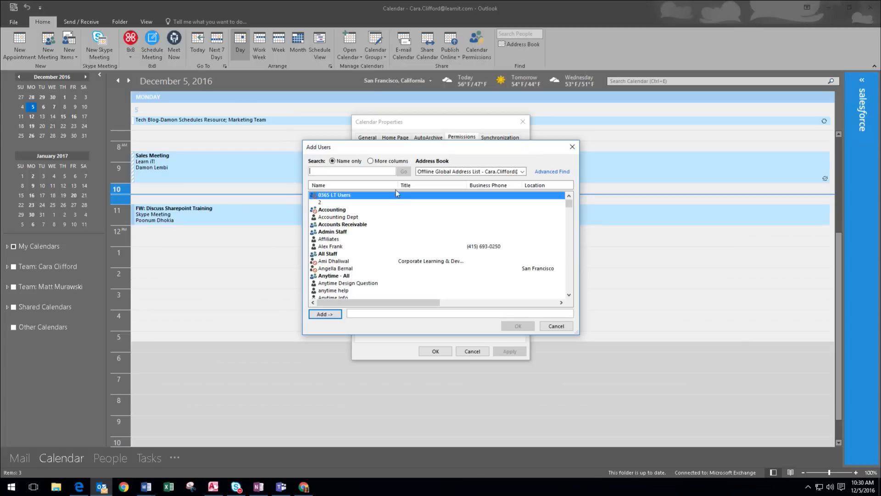
text(jos)
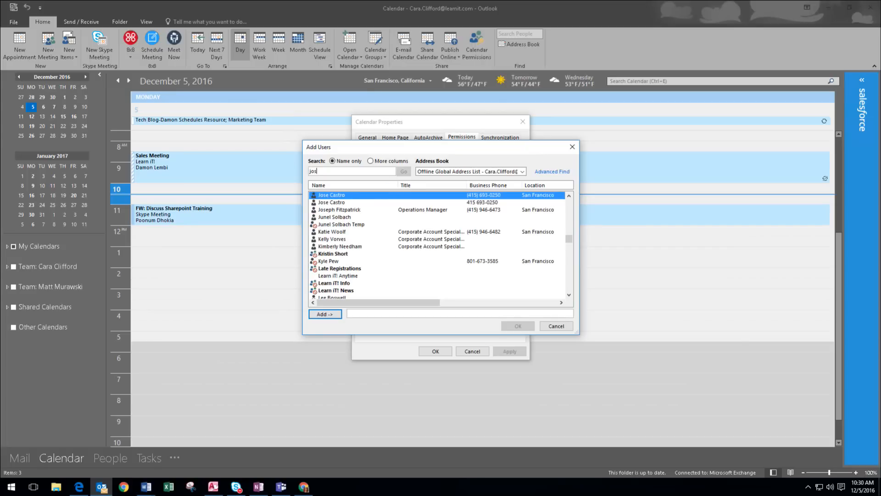
click(366, 210)
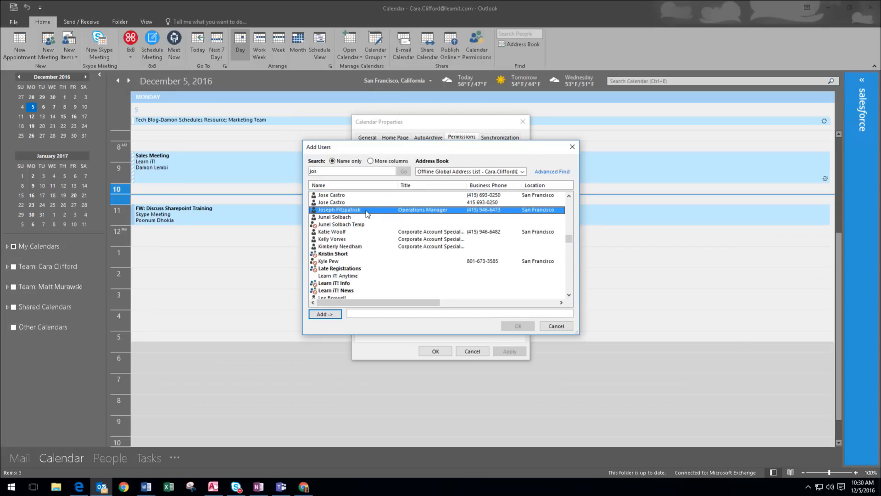
click(326, 314)
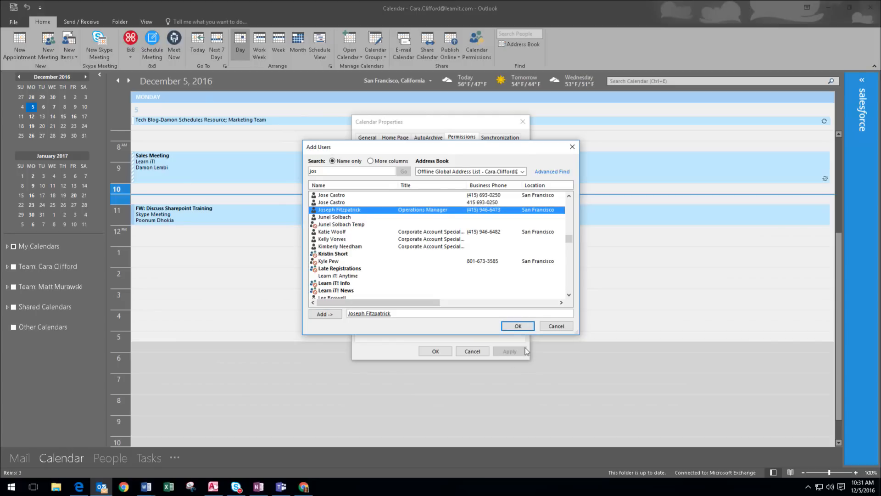
click(514, 327)
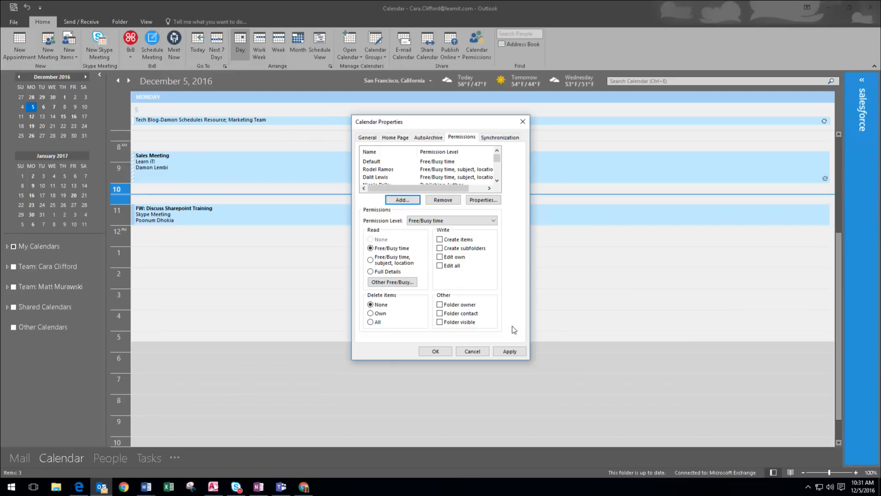
Give the new colleague Full Details reading, Create items, and Delete own items.
click(498, 180)
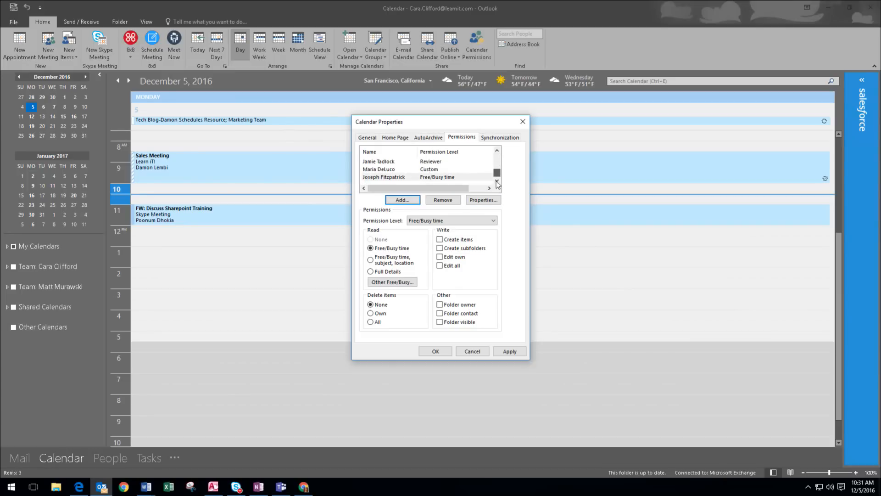
click(422, 177)
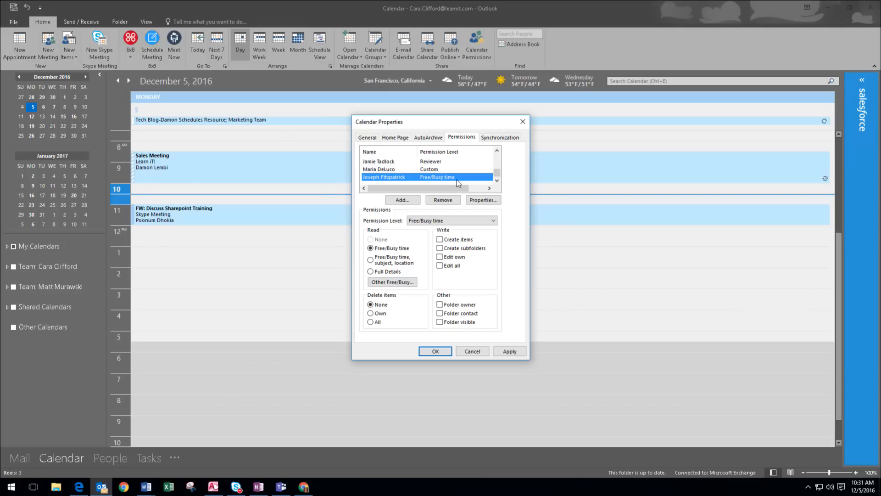
click(371, 271)
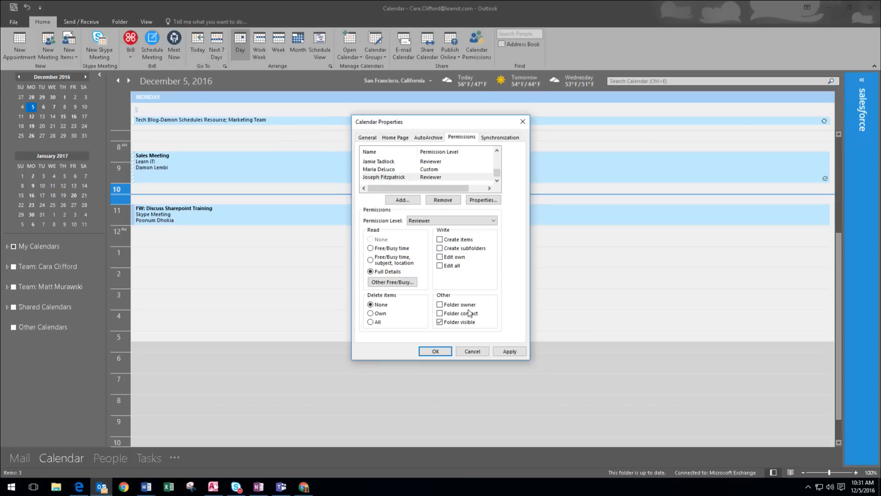
click(370, 314)
click(439, 239)
Try the Owner, Editor, Contributor and Reviewer permission levels for the colleague.
click(494, 221)
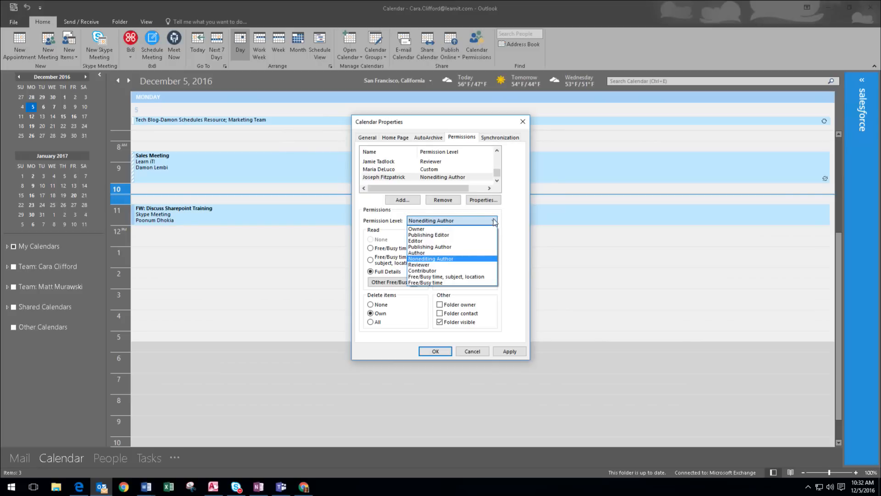
click(483, 229)
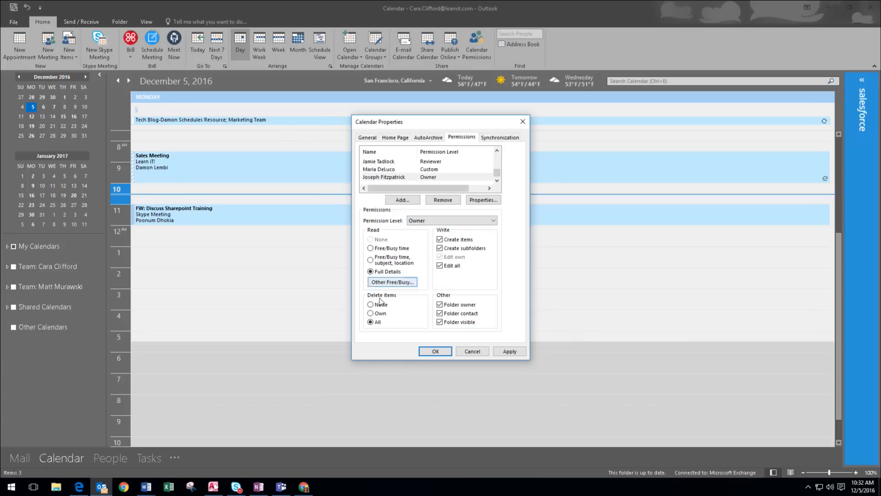
click(499, 223)
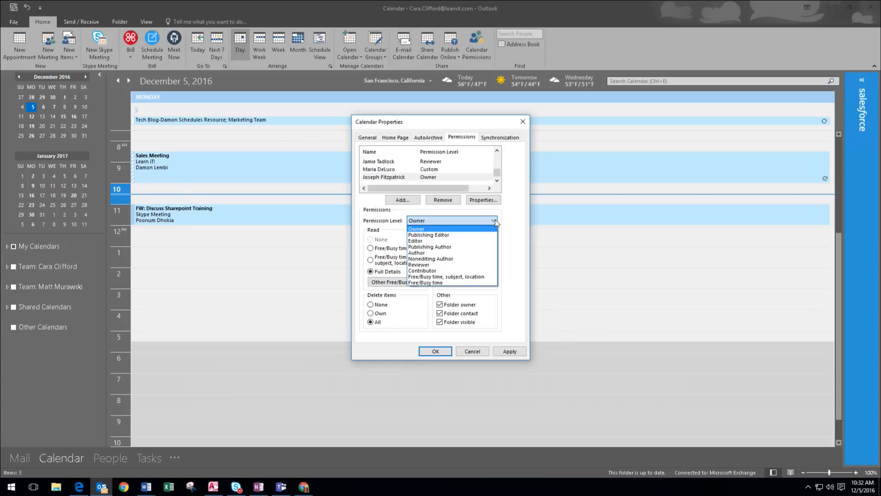
click(479, 240)
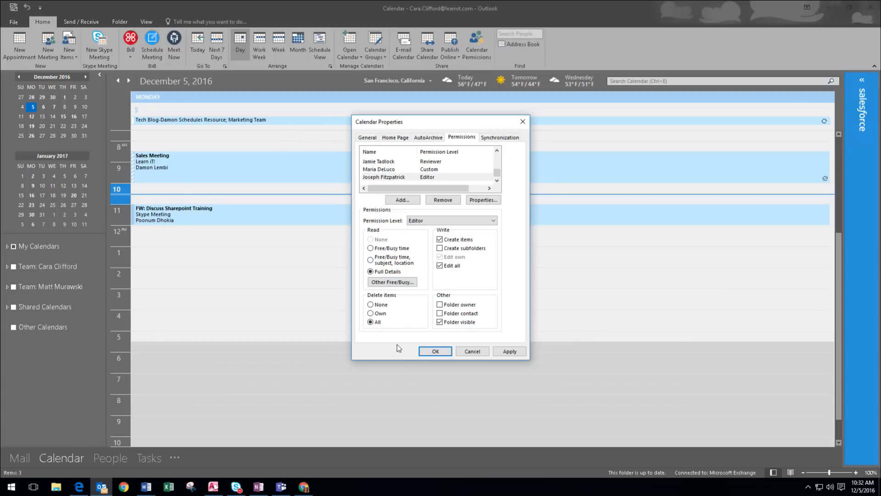
click(492, 222)
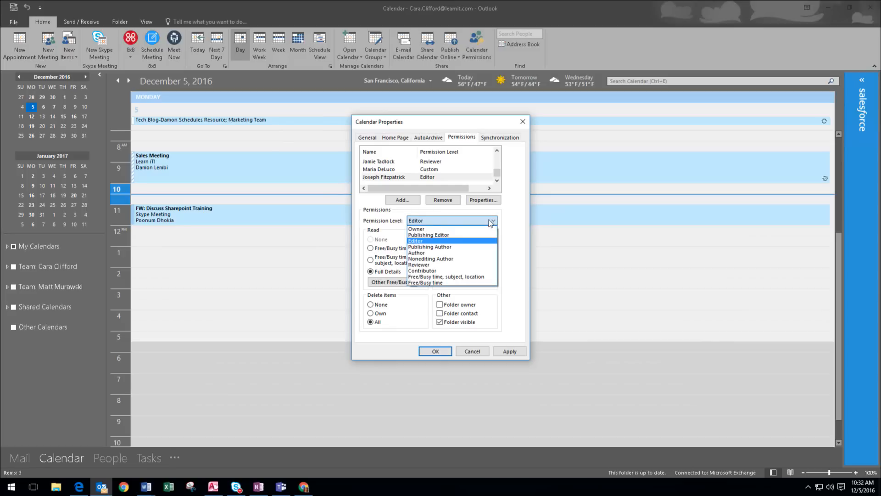
click(461, 271)
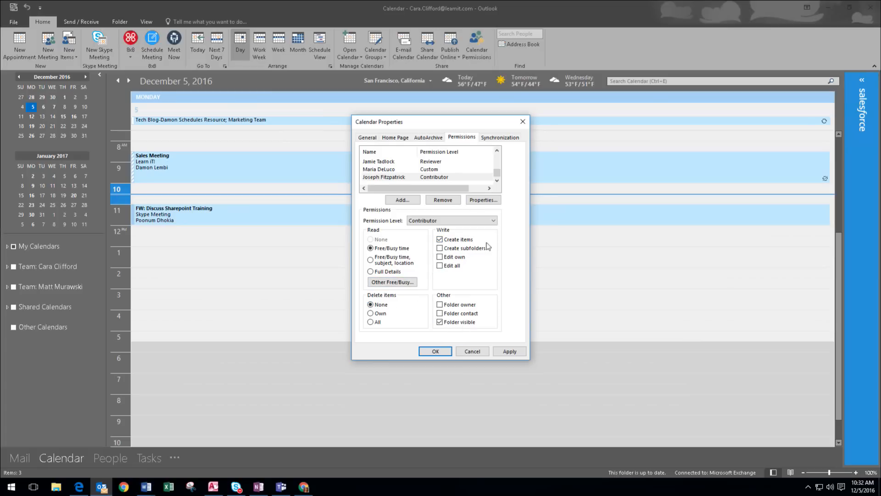
click(482, 221)
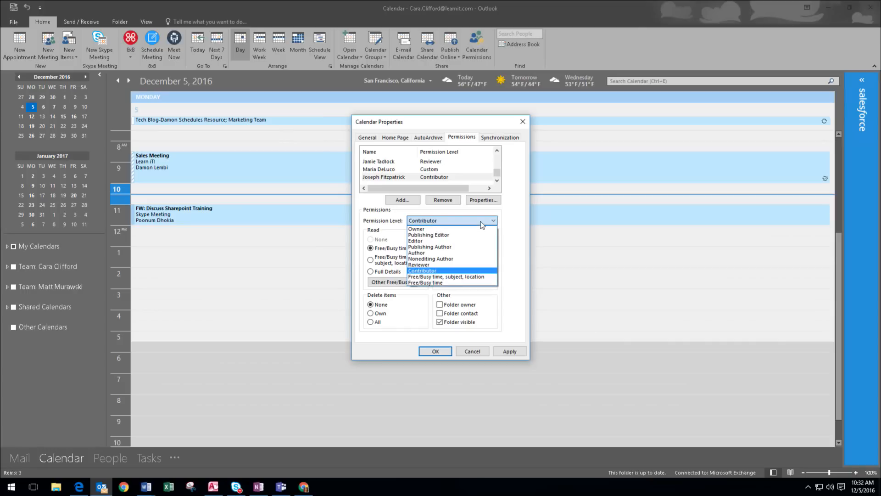
click(460, 265)
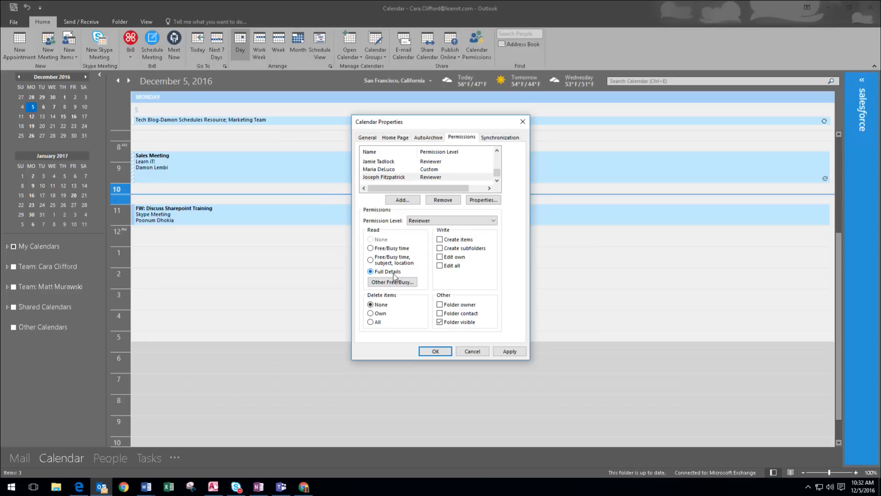
Restore Nonediting Author with own-item deletion and item creation, and apply it.
click(370, 314)
click(439, 239)
click(493, 222)
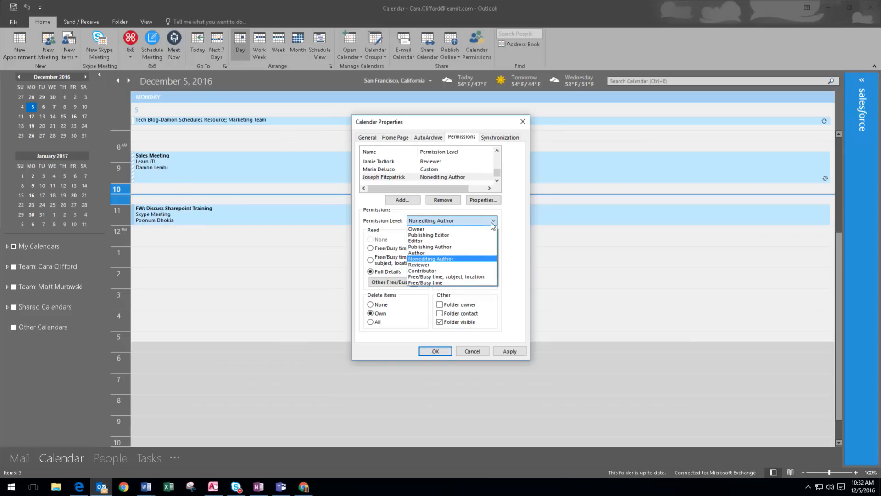
click(493, 221)
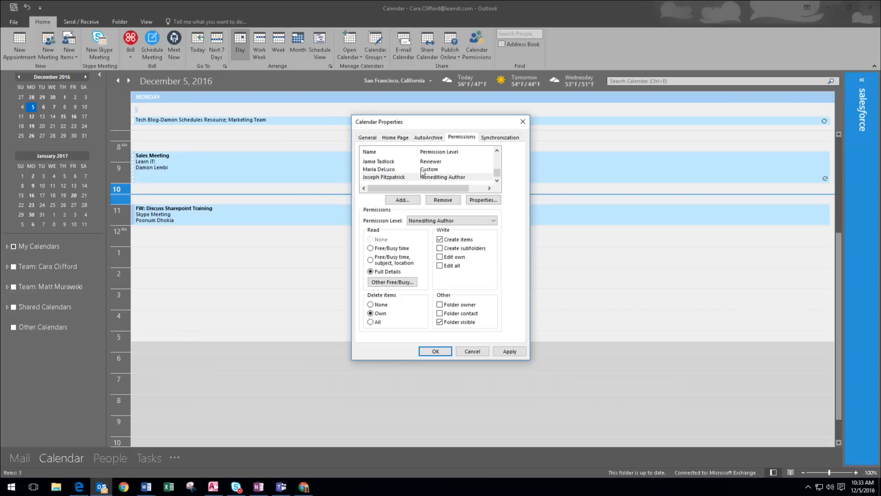
click(510, 351)
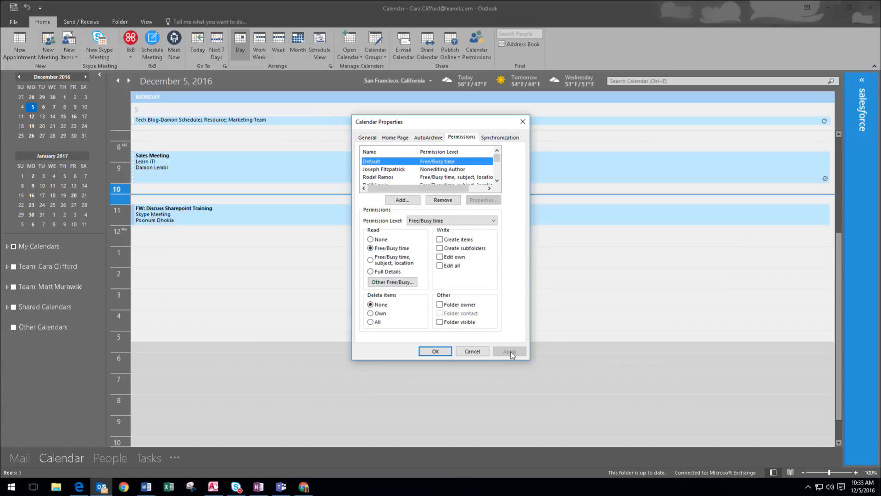
Confirm the calendar properties with OK to return to the December 5 day view.
click(435, 351)
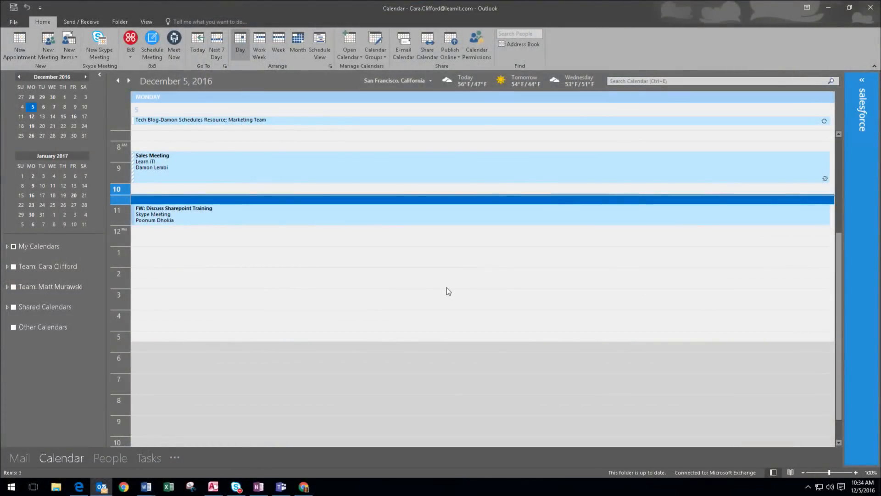
Create a new appointment with the subject 'Dr. Apt'.
click(19, 43)
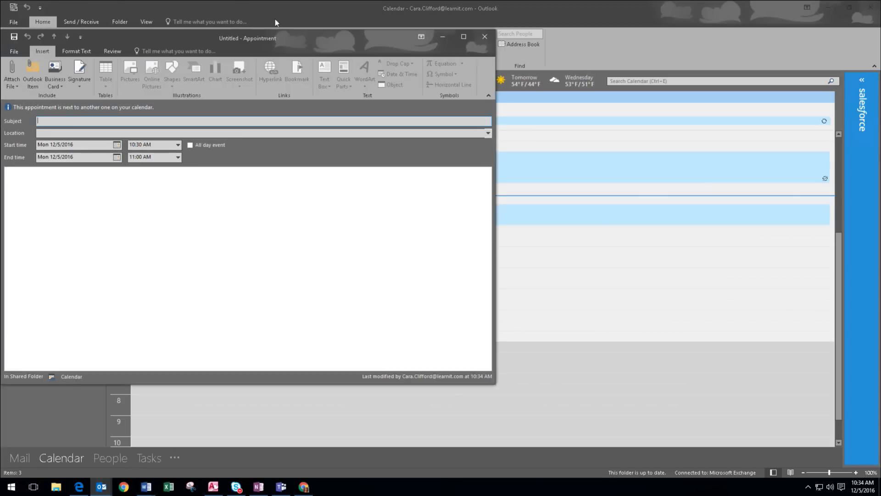
drag(305, 36, 510, 62)
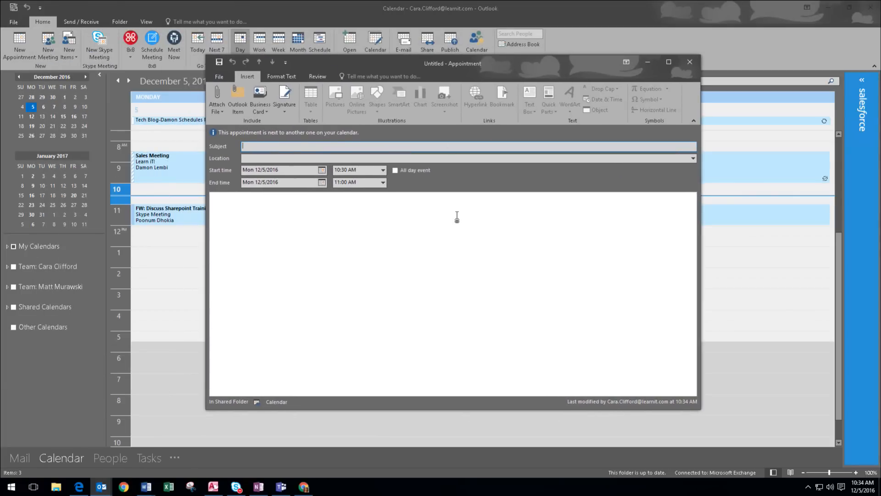
text(Dr. Apt)
key(Tab)
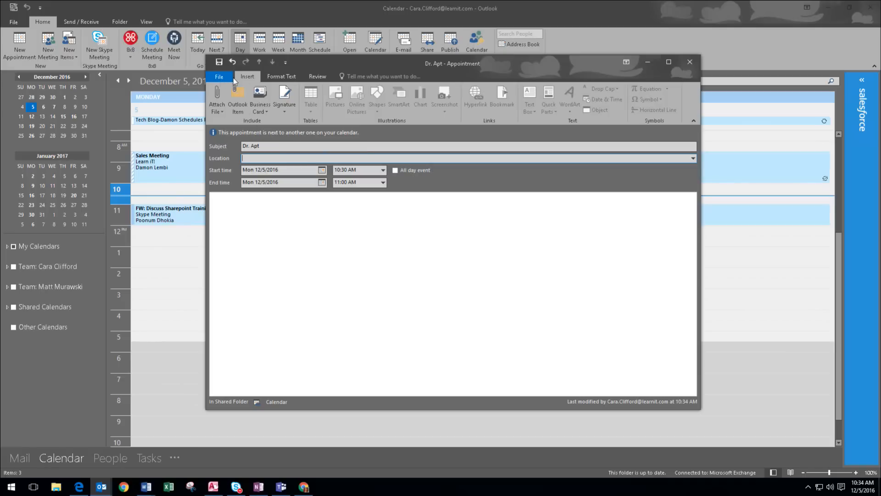
Browse the Format Text, Review and Insert ribbon tabs of the appointment.
click(283, 78)
click(328, 78)
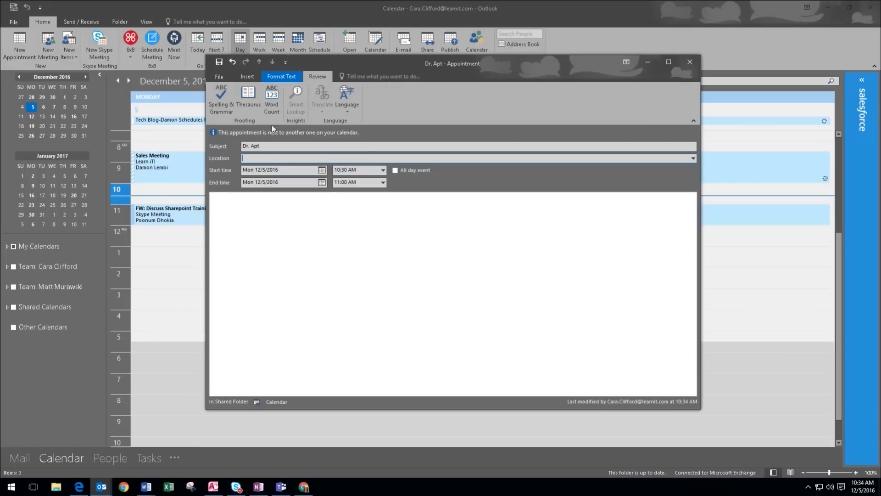
click(244, 209)
click(247, 78)
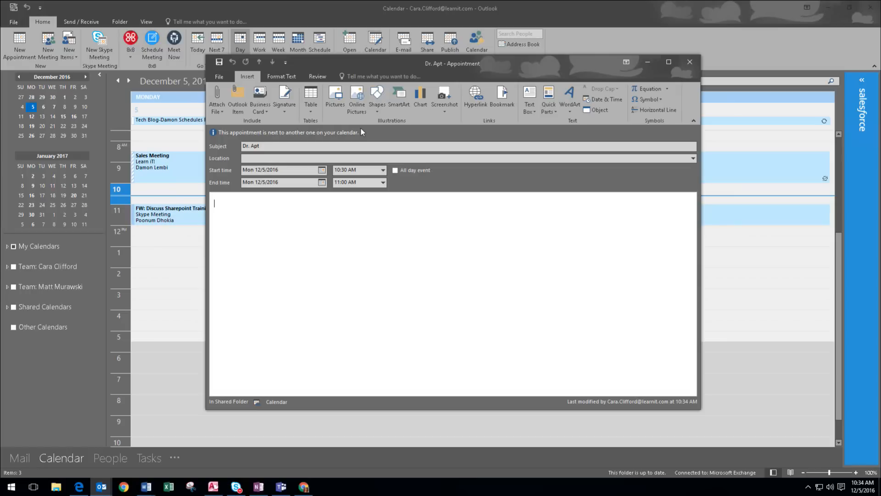
Reschedule Dr. Apt to Friday 12/9/2016, 12:00–12:30 PM, and close the appointment.
click(383, 171)
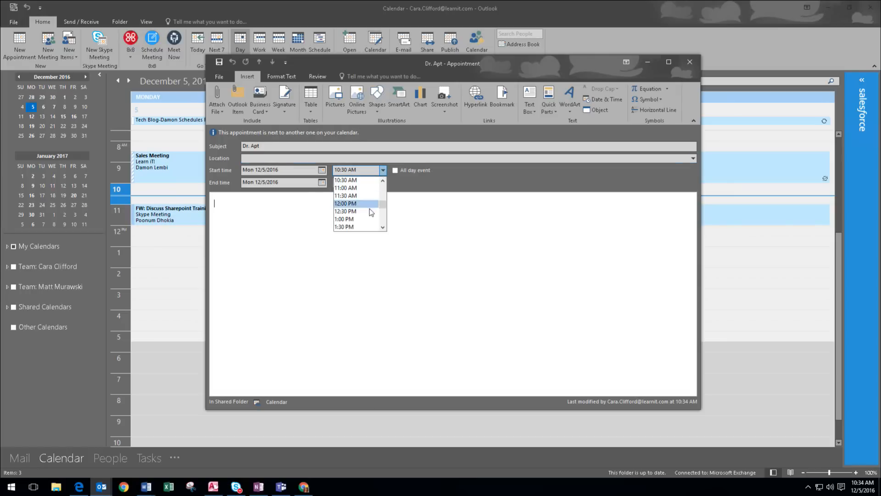
click(321, 170)
click(322, 171)
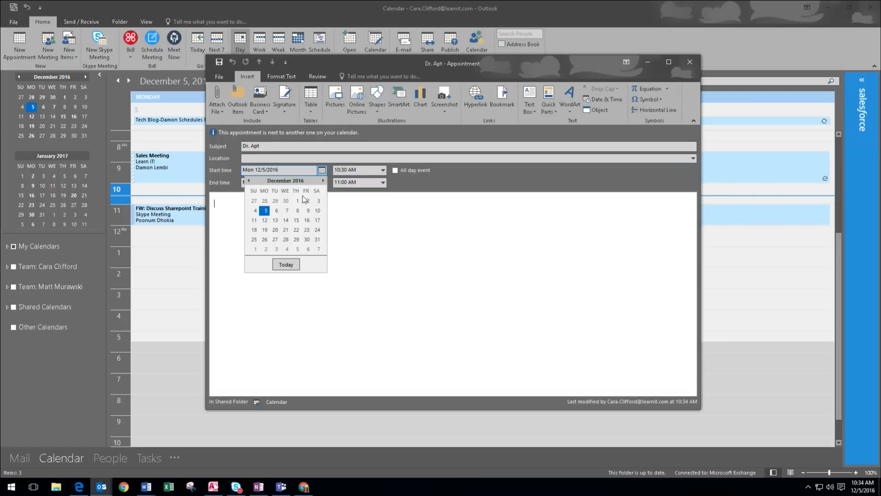
click(306, 211)
click(383, 159)
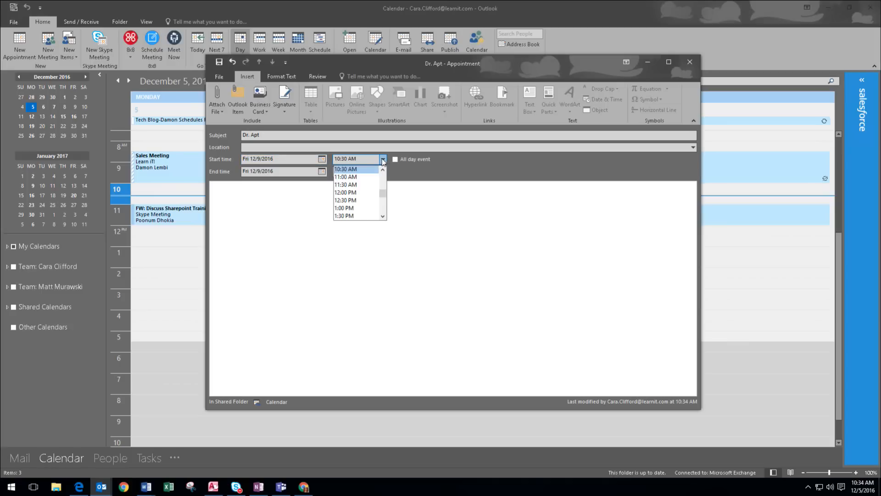
click(362, 193)
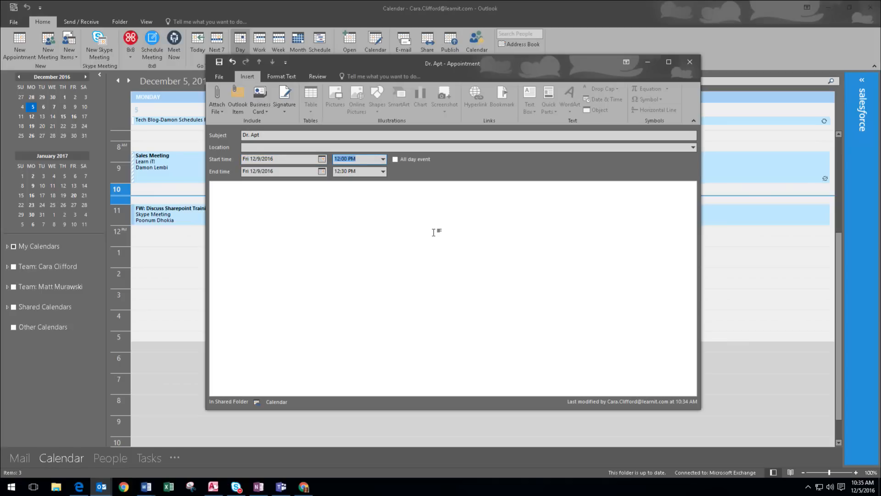
click(257, 204)
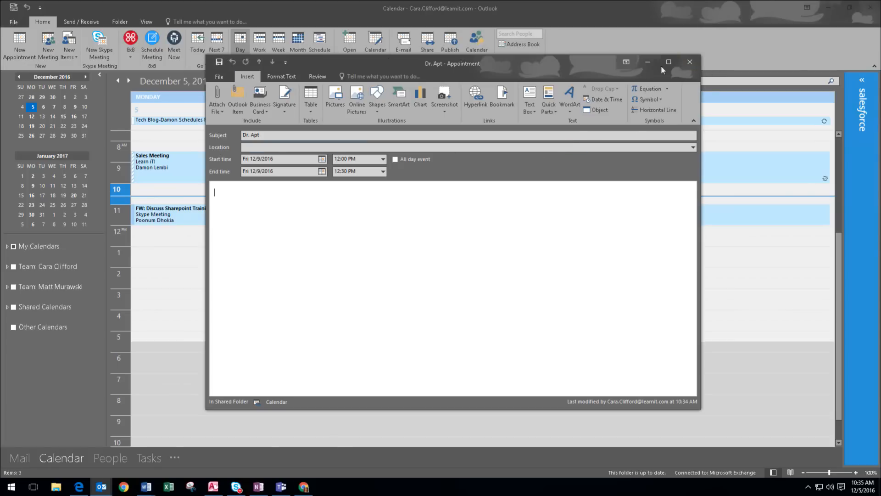
click(690, 62)
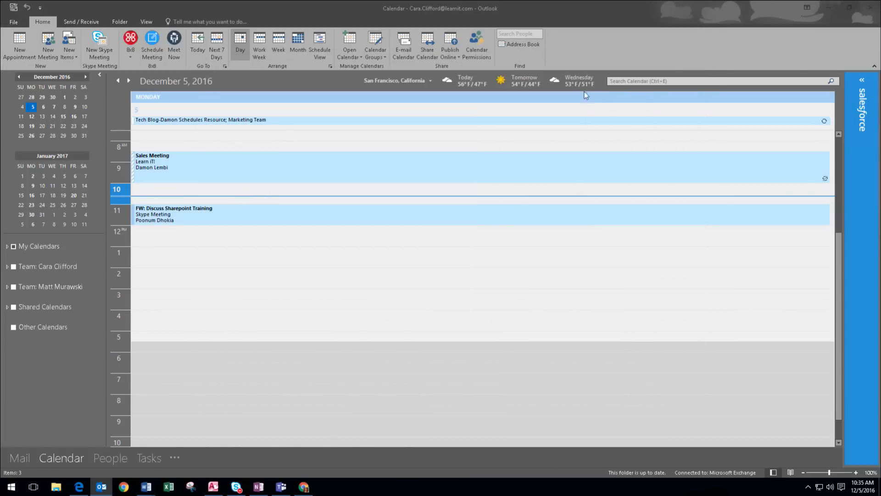
Go to Friday, December 9, select Dr. Apt, and invite attendees to it.
click(75, 107)
click(190, 231)
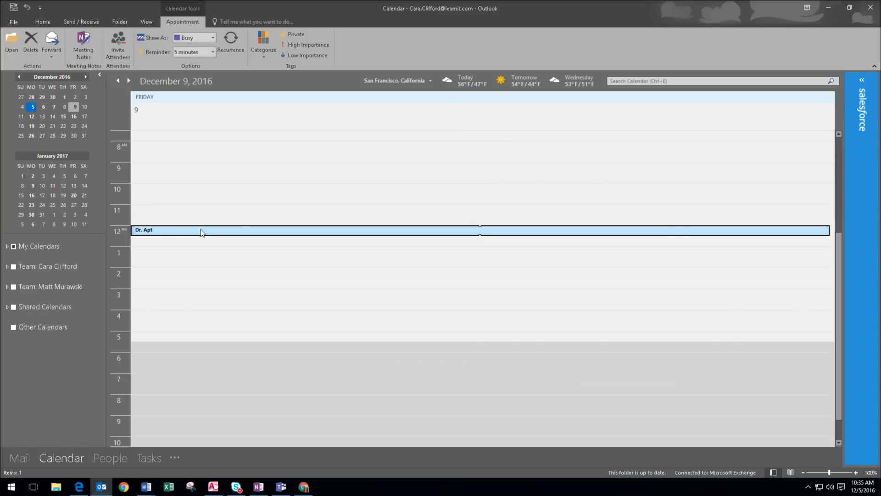
click(118, 41)
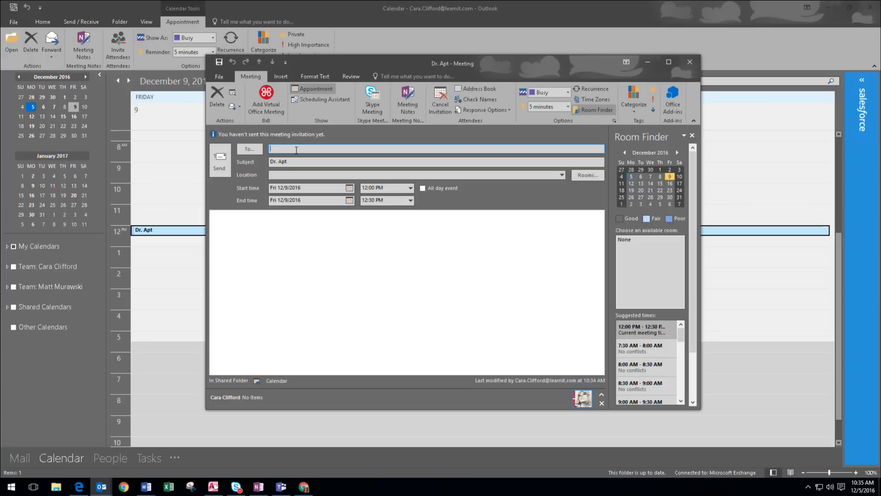
Enter the invitee's e-mail address in the To field.
key(Return)
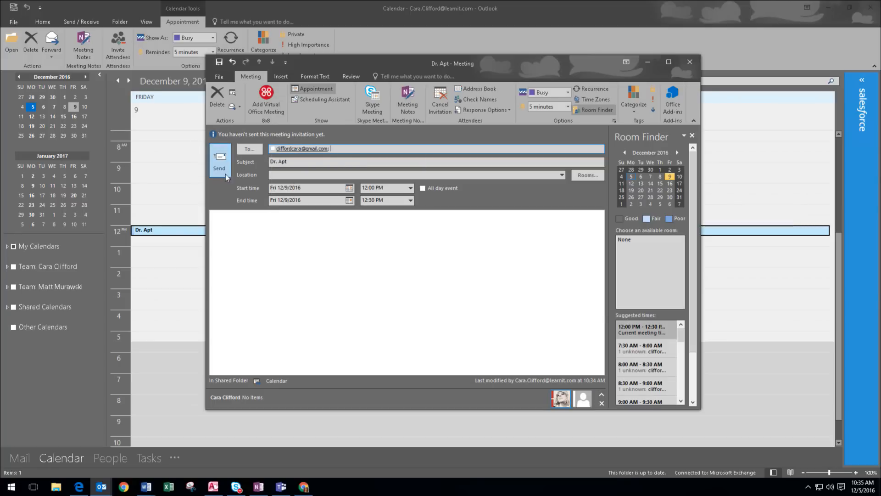
click(244, 230)
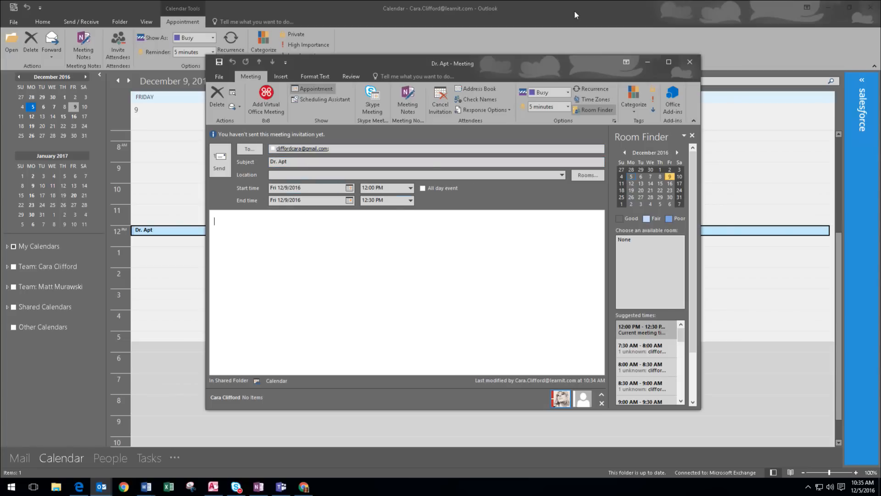
Maximize the meeting, mark it Private, and send it despite having no location.
drag(557, 59, 542, 31)
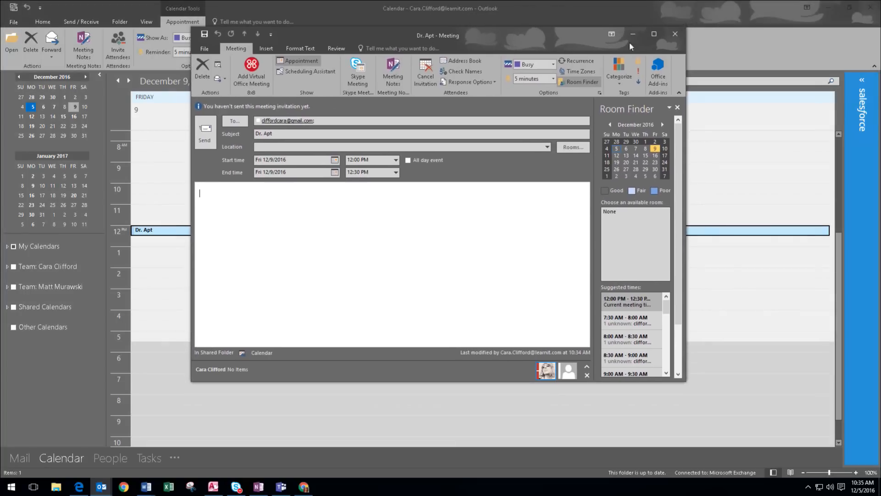
click(654, 34)
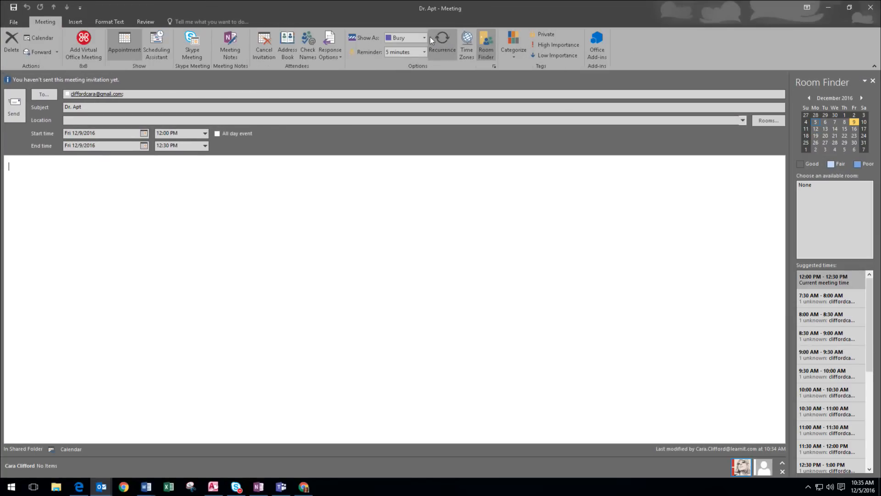
click(545, 35)
click(14, 109)
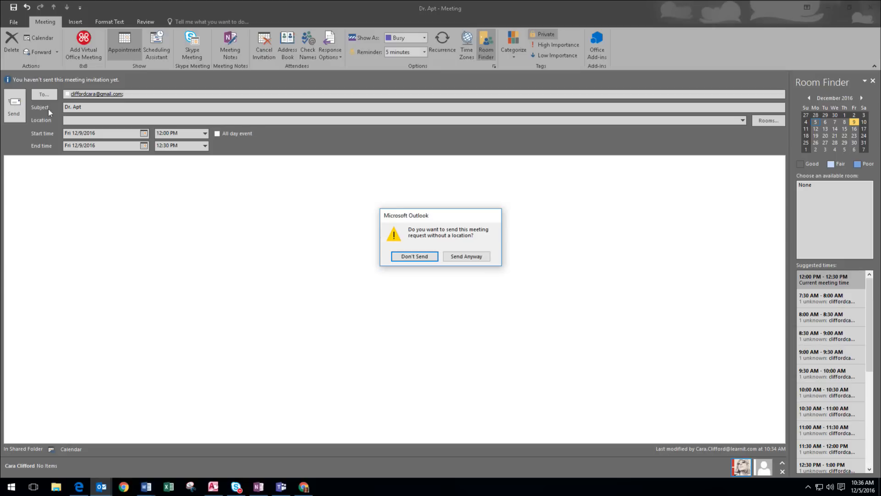
click(456, 258)
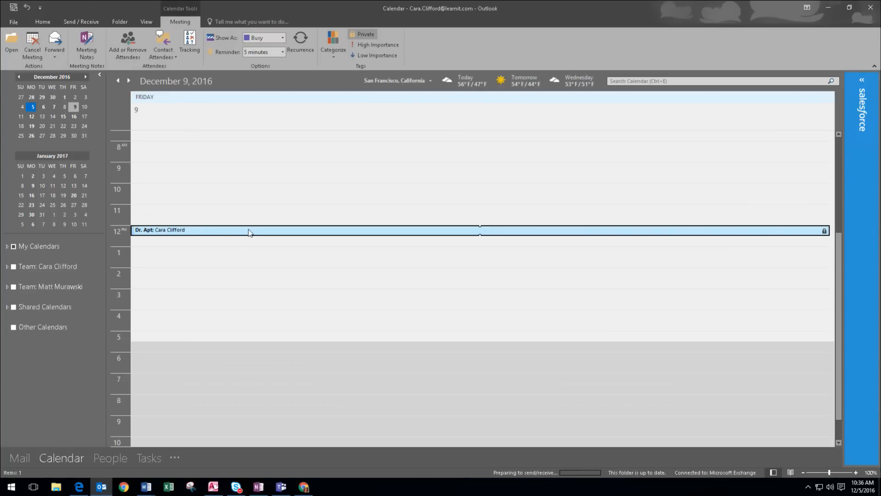
click(43, 22)
click(481, 44)
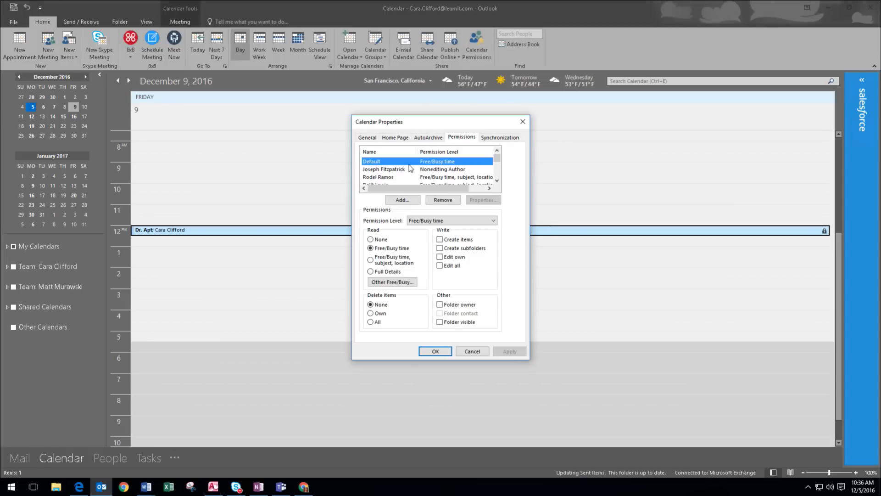
click(459, 169)
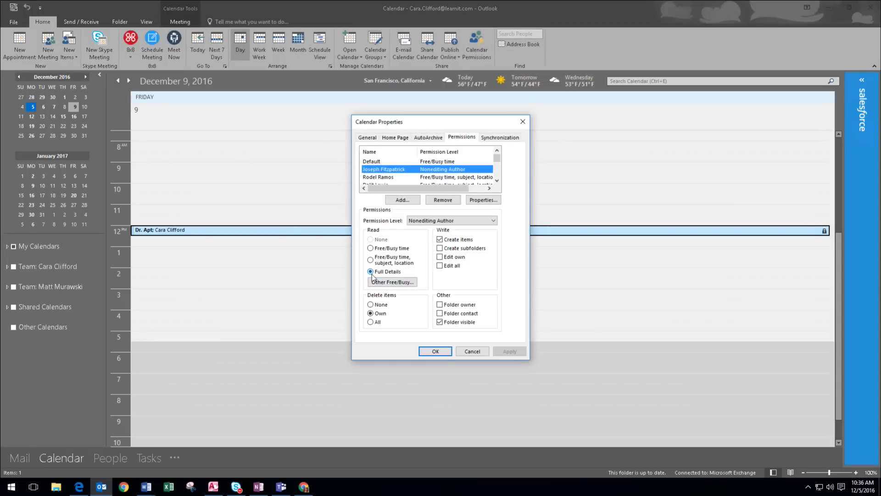
click(523, 121)
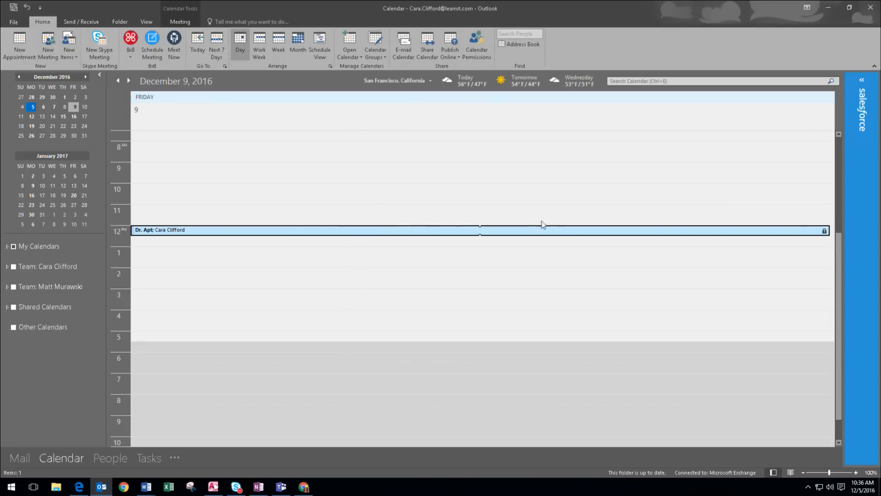
mouse_move(474, 236)
click(476, 49)
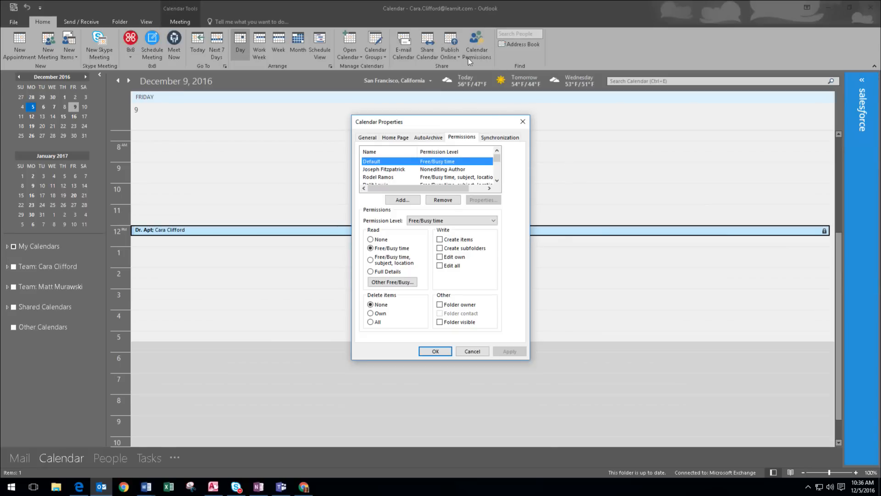
click(435, 352)
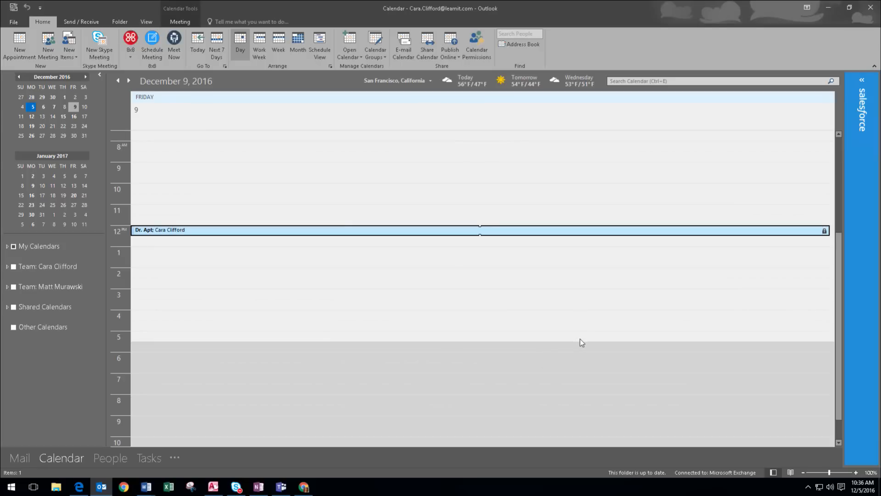
Reopen the Dr. Apt meeting, tag it Private, and close it.
double_click(331, 232)
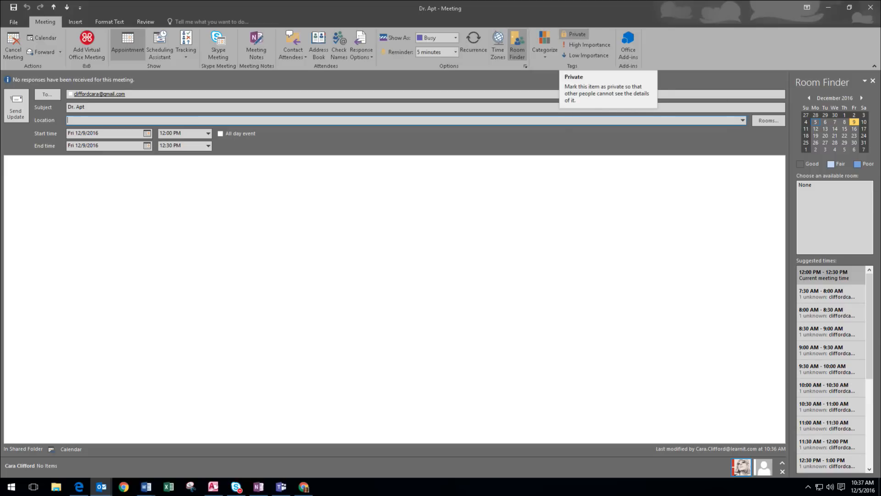
click(576, 34)
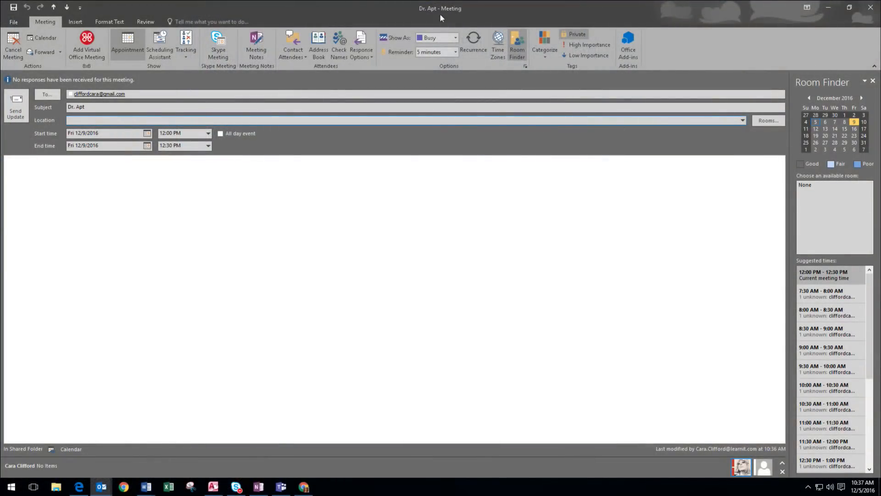
click(871, 7)
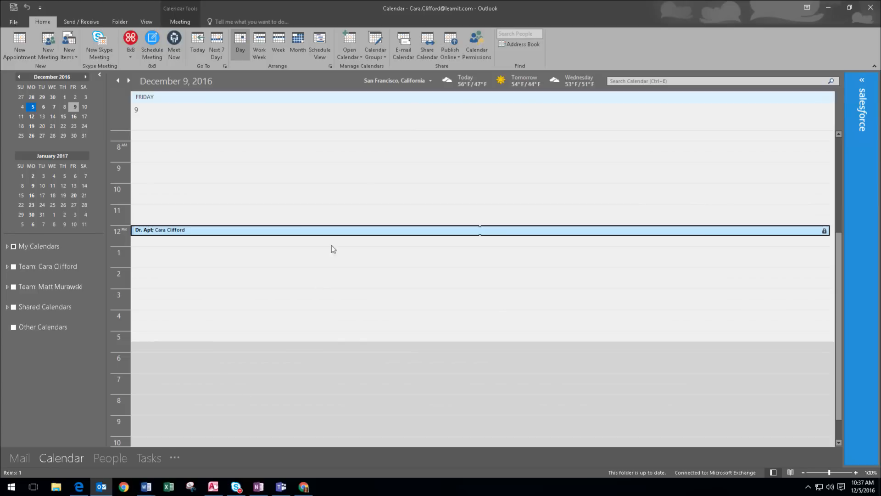
Start a calendar sharing invitation and address it to the colleague from the suggested contacts.
click(424, 52)
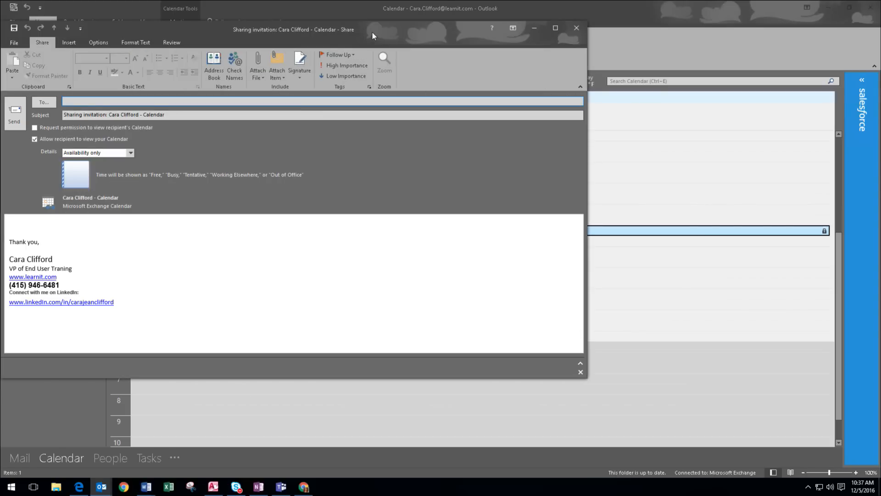
drag(372, 31, 558, 79)
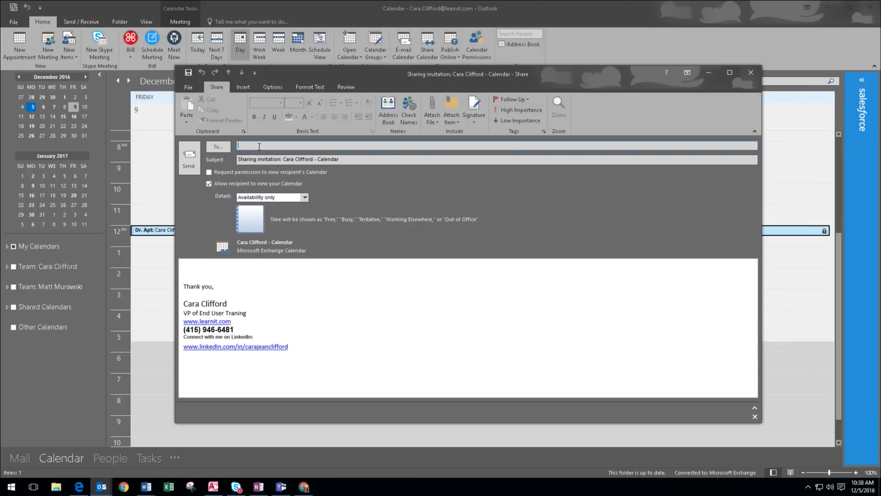
text(jos)
key(Return)
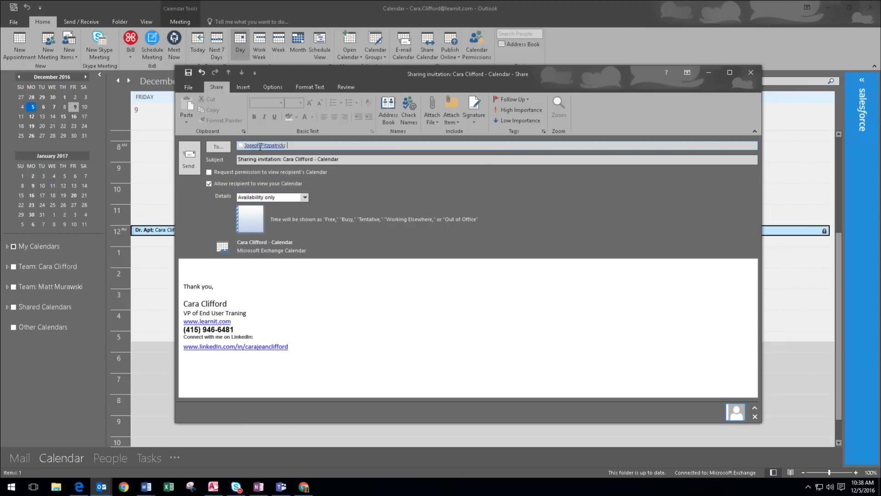
Request access to the recipient's calendar and allow them to view this calendar.
click(305, 198)
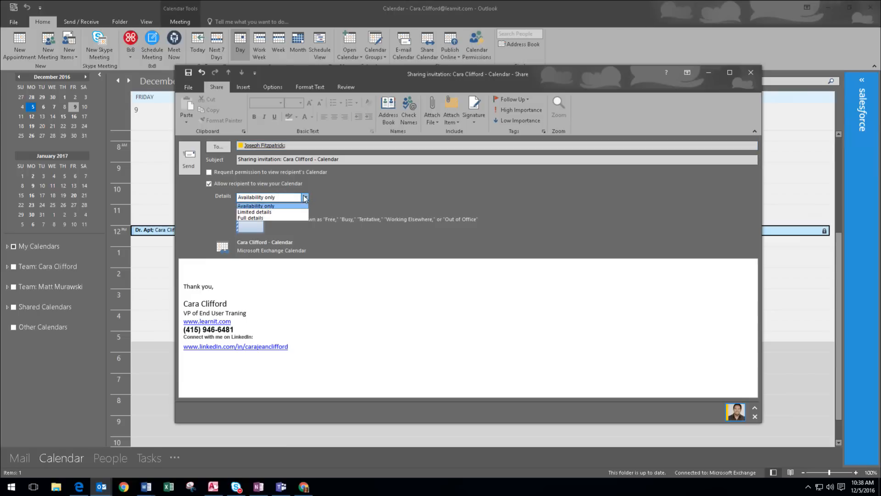
click(210, 173)
click(209, 172)
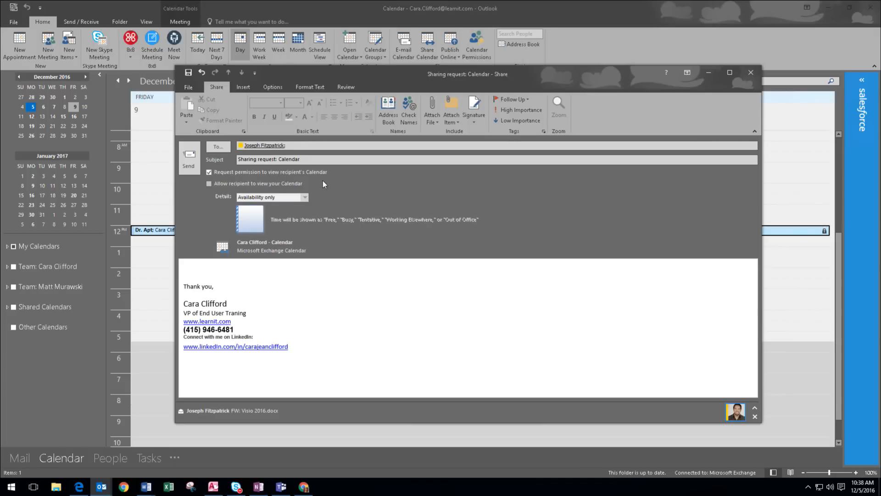
click(209, 183)
Set the shared detail level to Full details and send the sharing request.
click(304, 197)
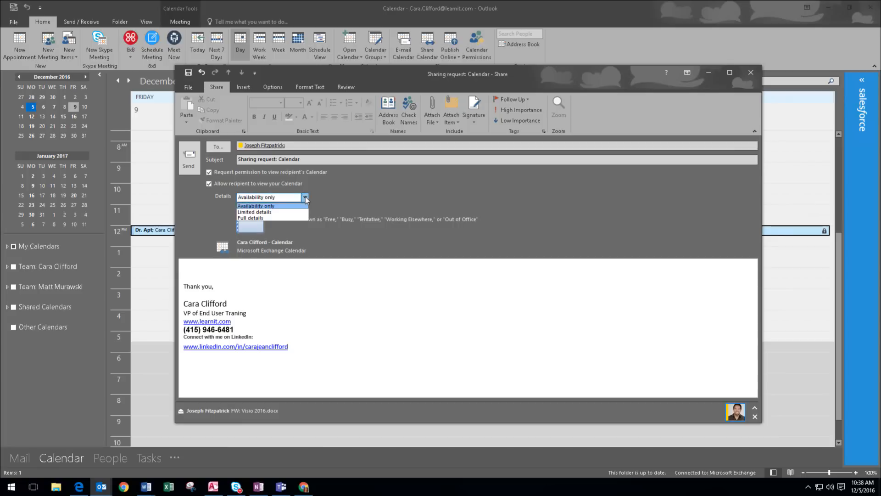
click(270, 213)
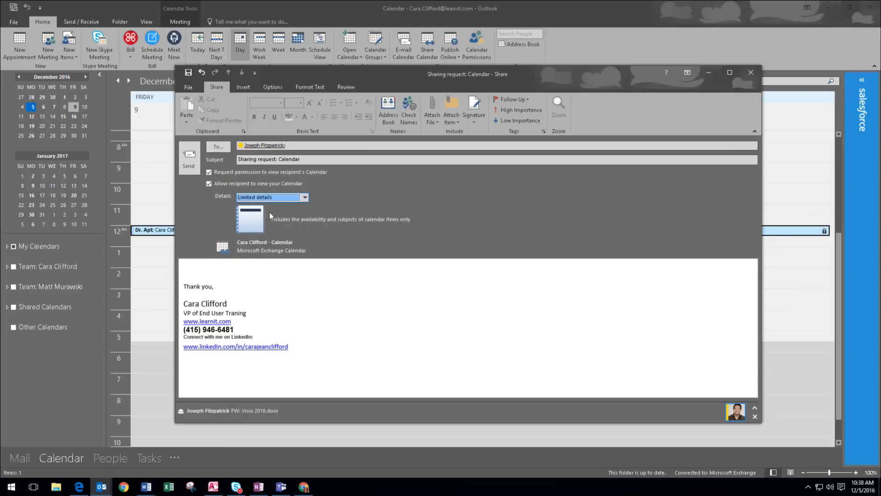
click(304, 198)
click(293, 218)
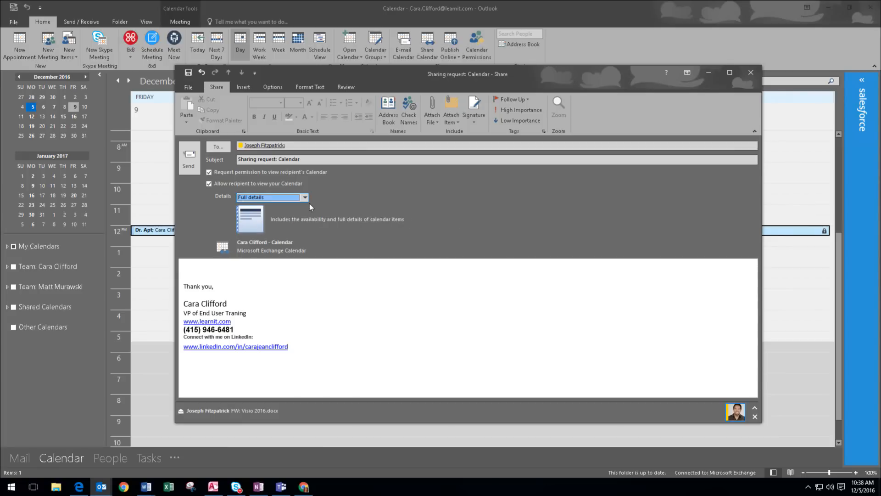
click(305, 199)
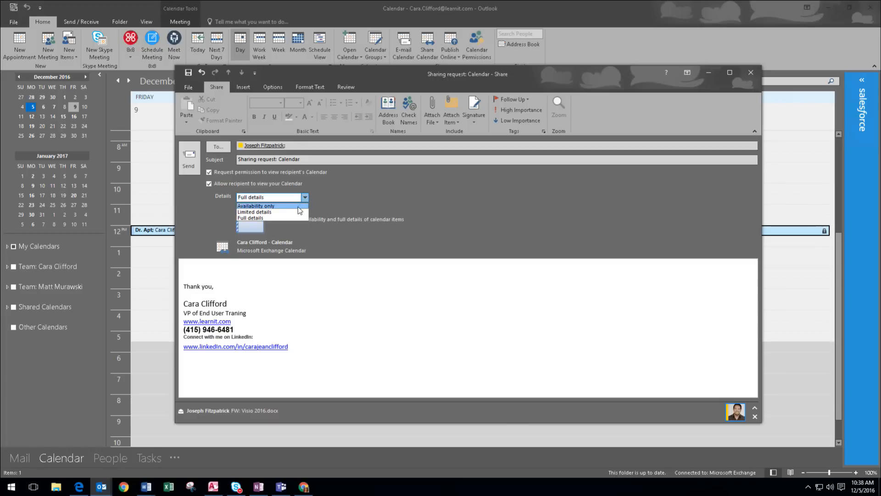
click(298, 206)
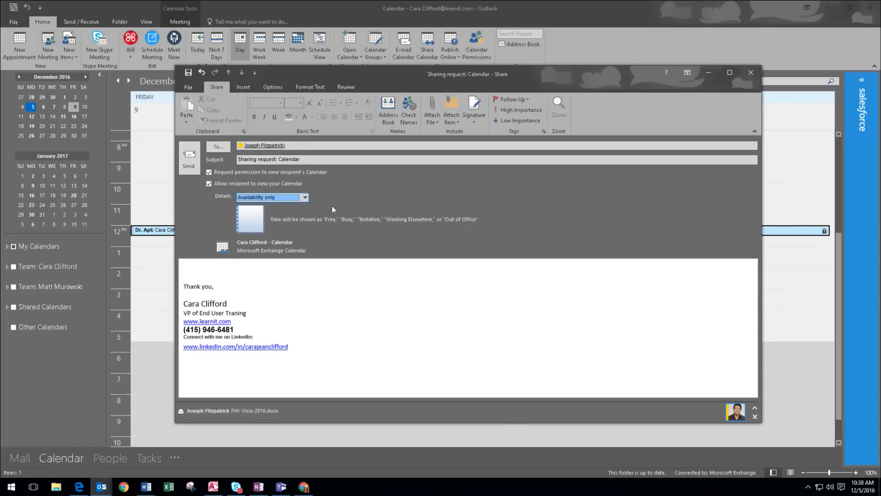
click(304, 199)
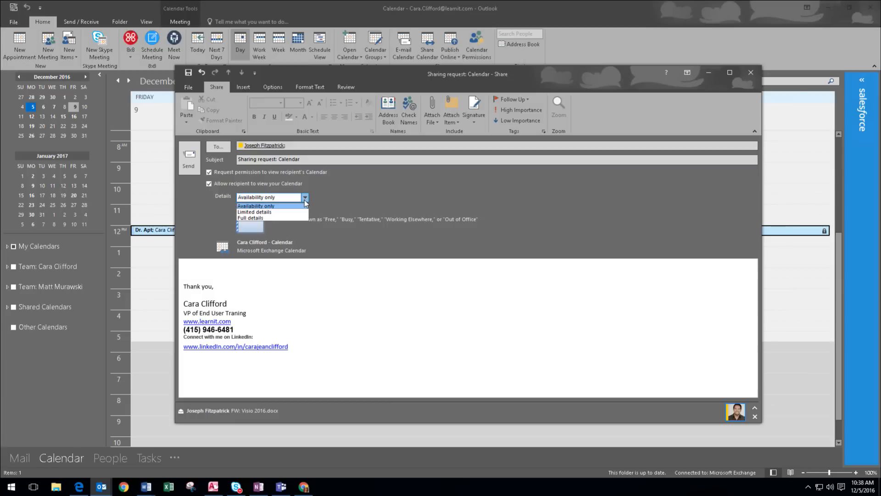
click(280, 211)
click(304, 198)
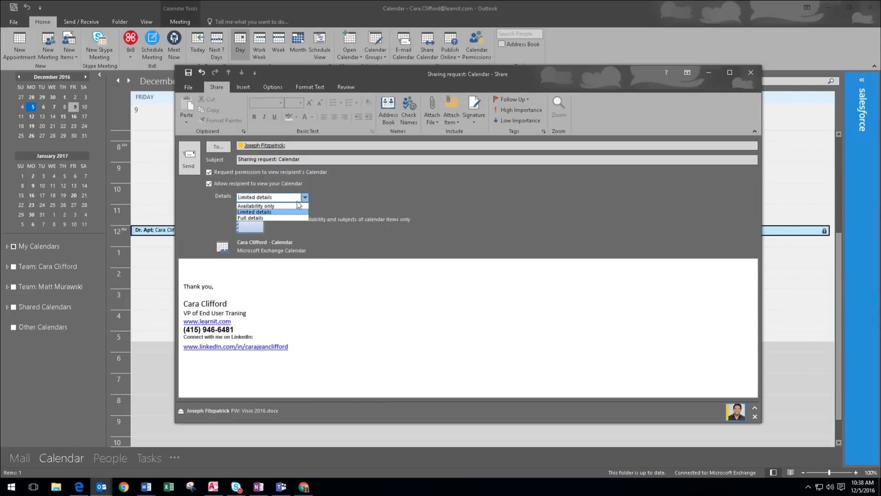
click(285, 218)
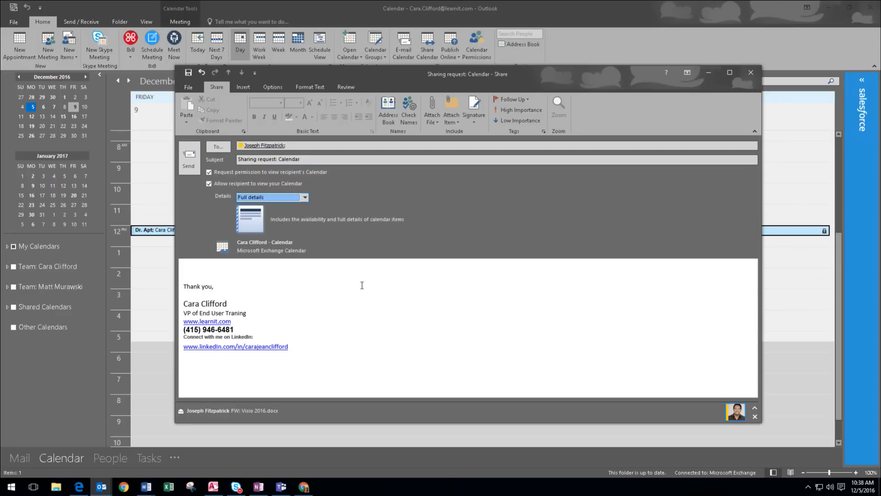
click(189, 158)
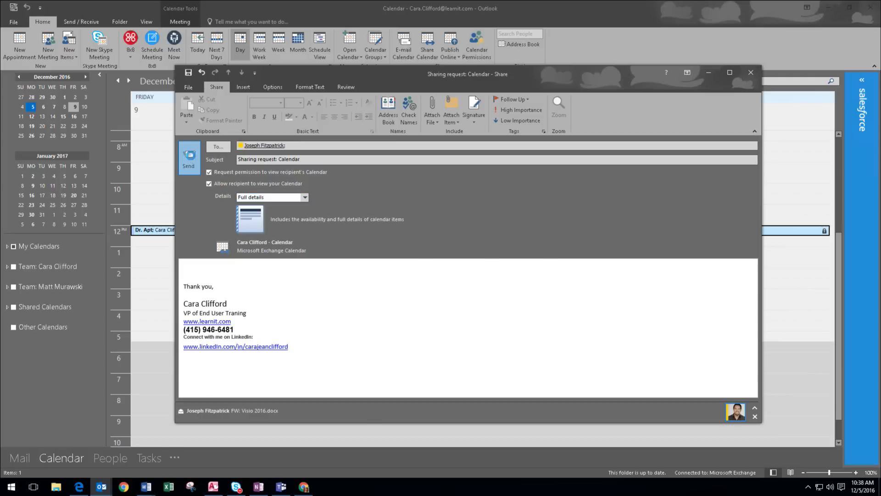
Confirm sending the request and verify the colleague has Reviewer access in Calendar Permissions.
click(496, 273)
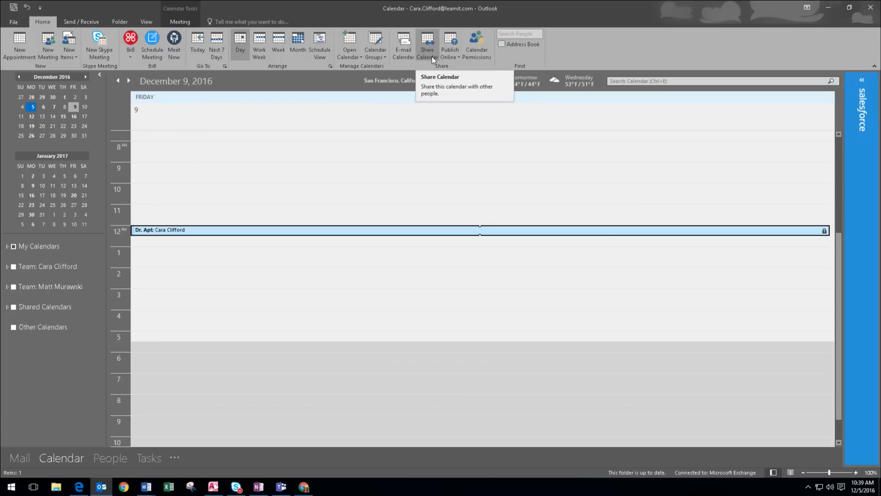
click(478, 48)
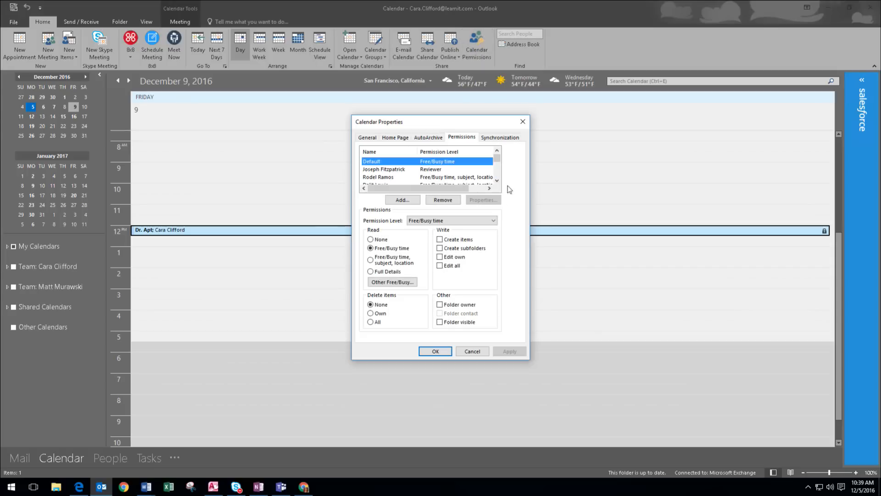
click(444, 170)
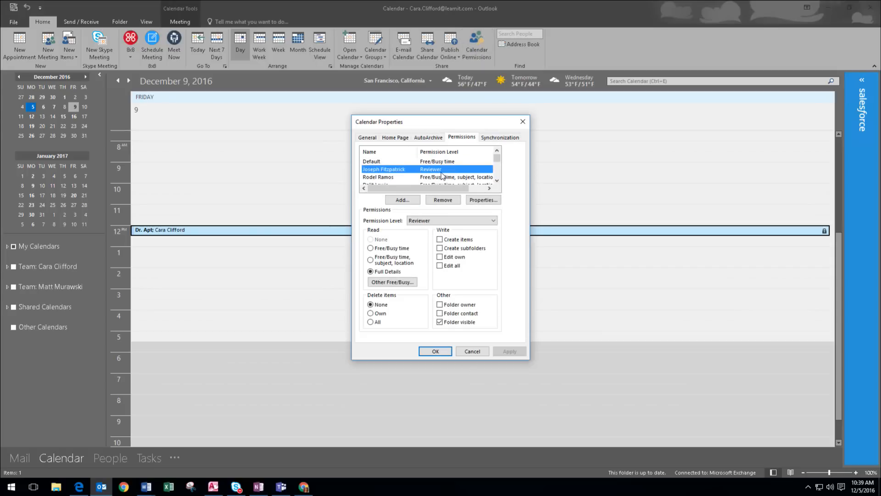
click(523, 121)
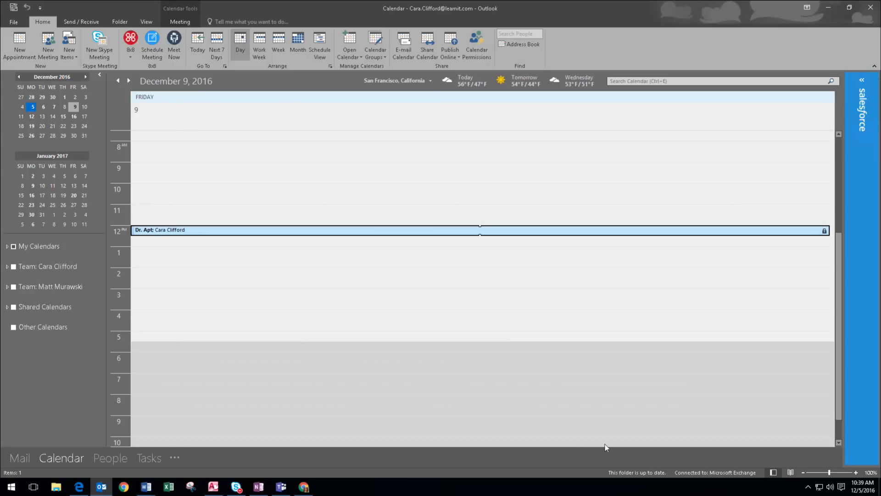
click(48, 48)
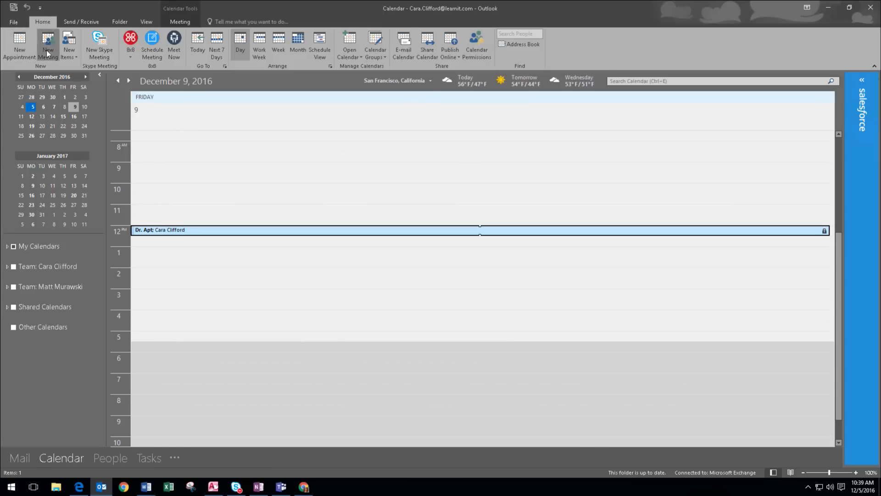